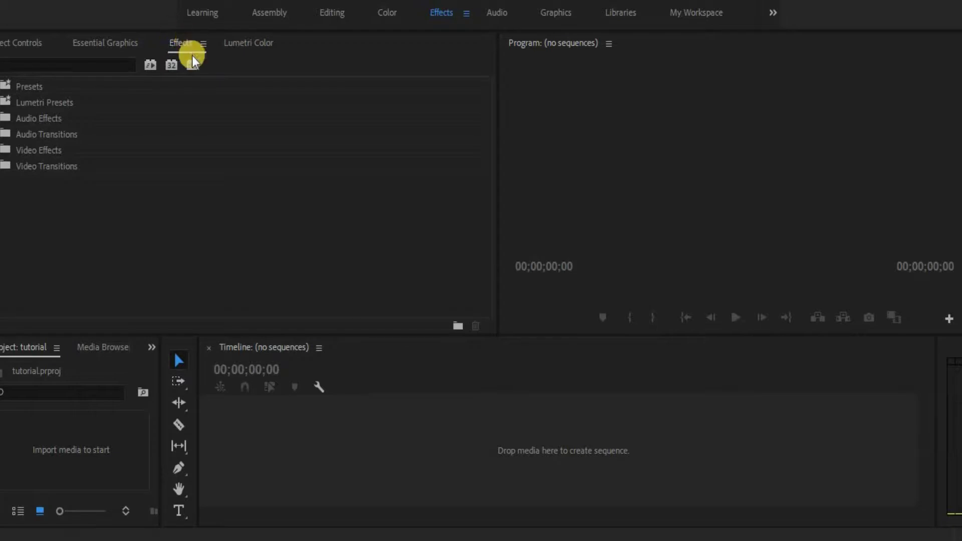
Move from the Essential Graphics panel to Effect Controls, which shows no clip selected
click(125, 41)
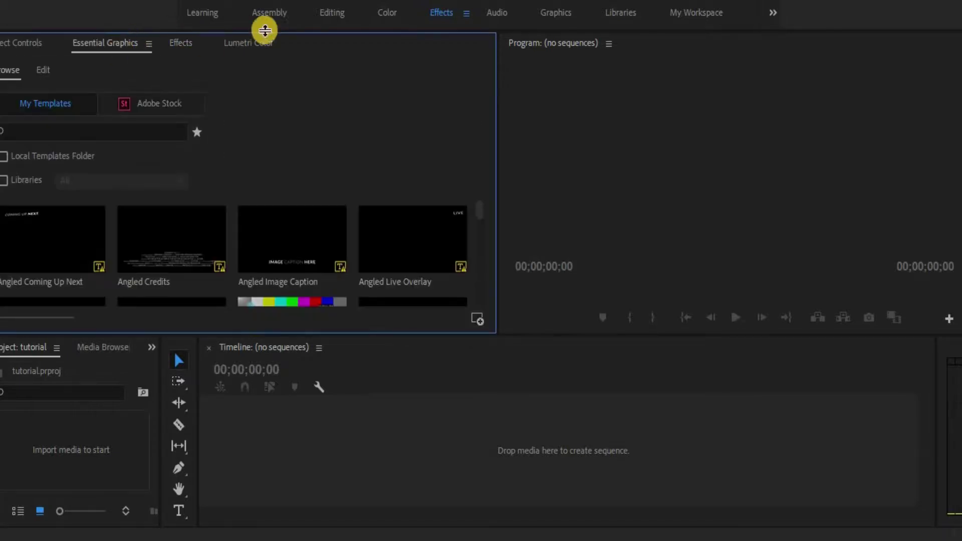
click(16, 43)
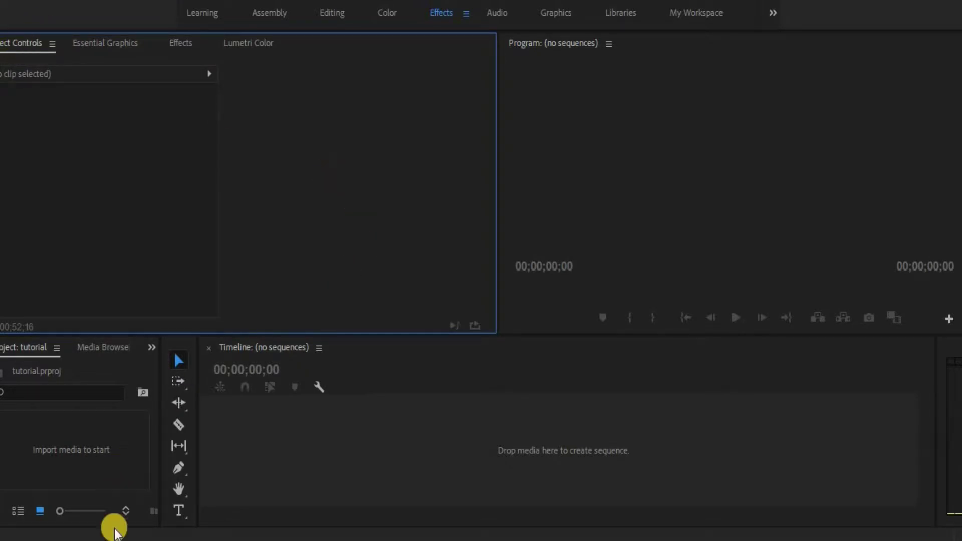
Drag S1690003 from the camera's 169YFPHH folder onto the Premiere timeline to create its sequence
double_click(120, 466)
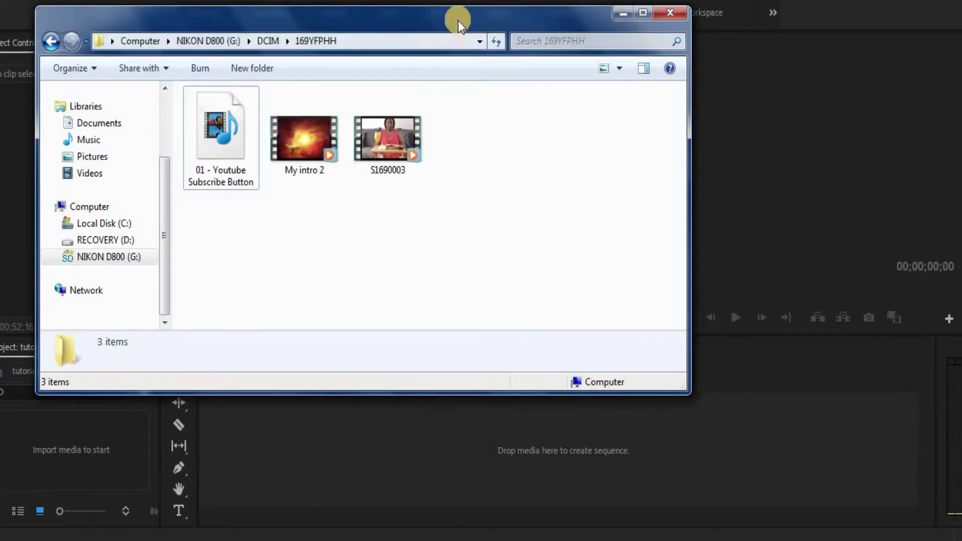
drag(458, 18, 404, 15)
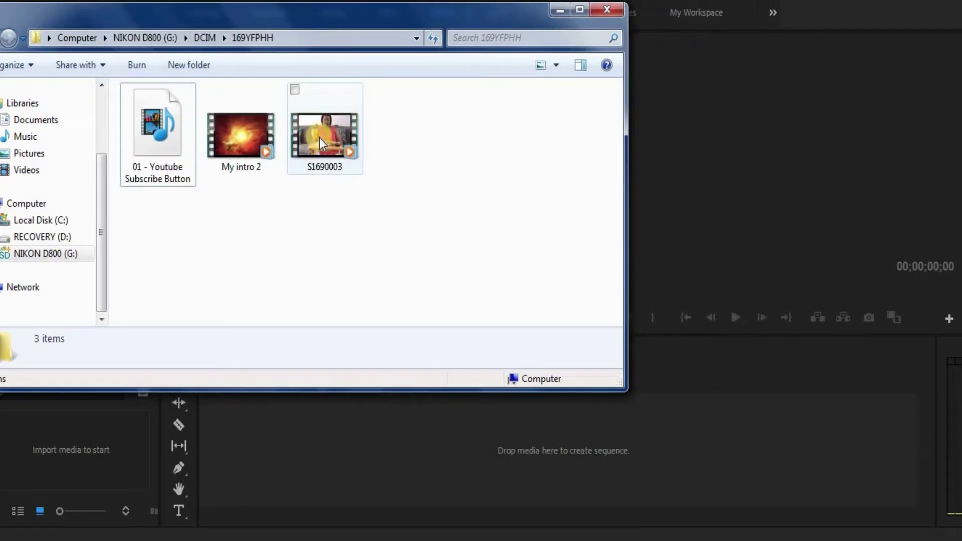
drag(320, 137, 377, 462)
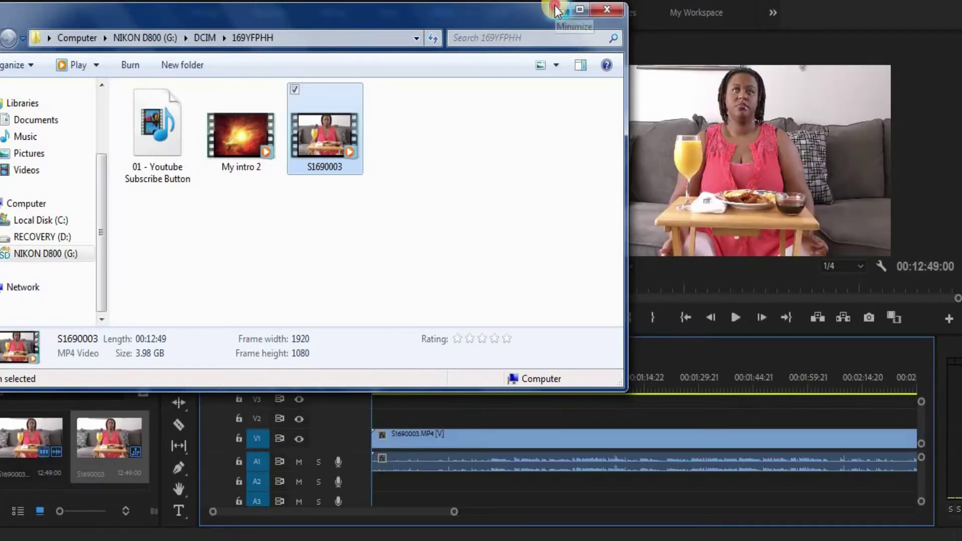
click(556, 9)
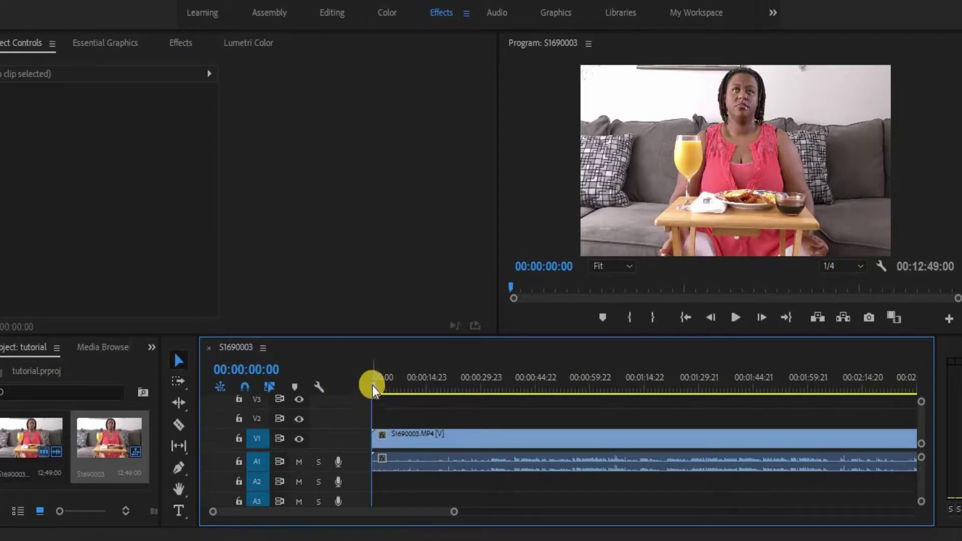
Scrub through the start of S1690003, parking the playhead near 00:00:27:04
drag(372, 386, 472, 399)
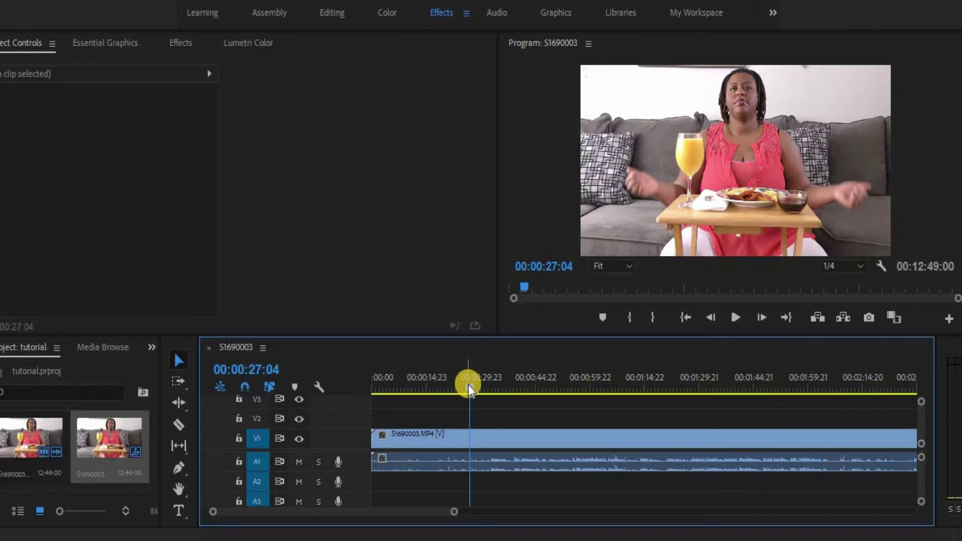
Trim S1690003's start to 00:00:32:16 and slide it later on V1, leaving a gap
mouse_move(468, 386)
mouse_down()
mouse_move(489, 391)
mouse_move(481, 393)
mouse_up()
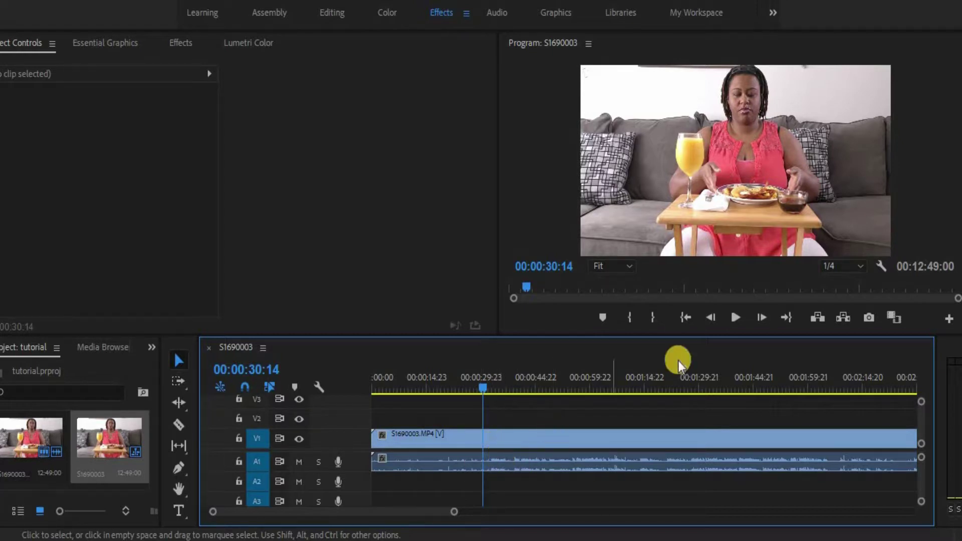
click(740, 318)
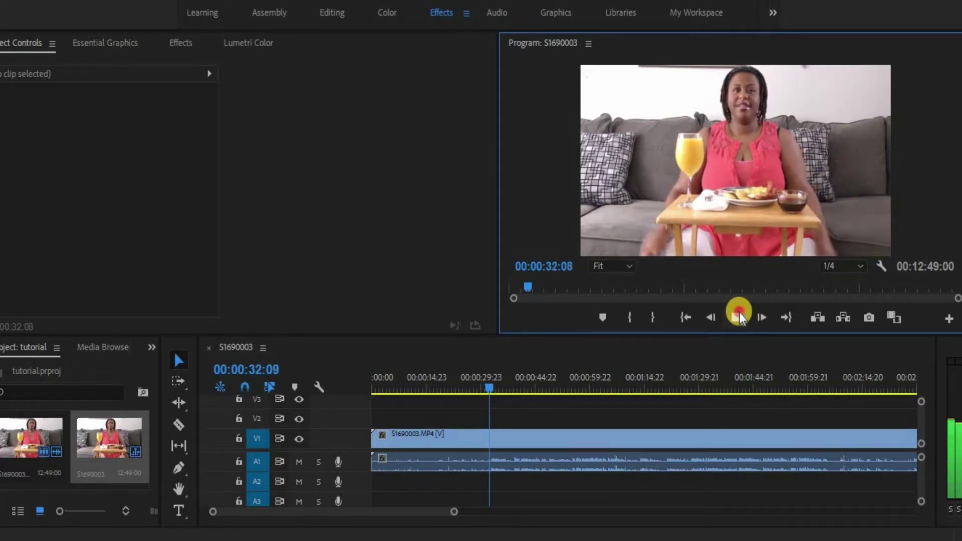
click(739, 318)
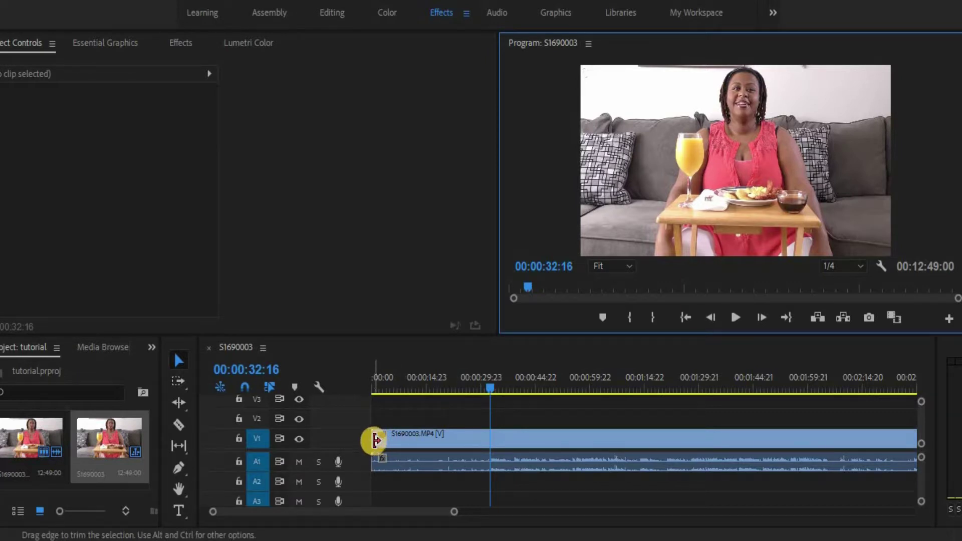
drag(374, 440, 490, 452)
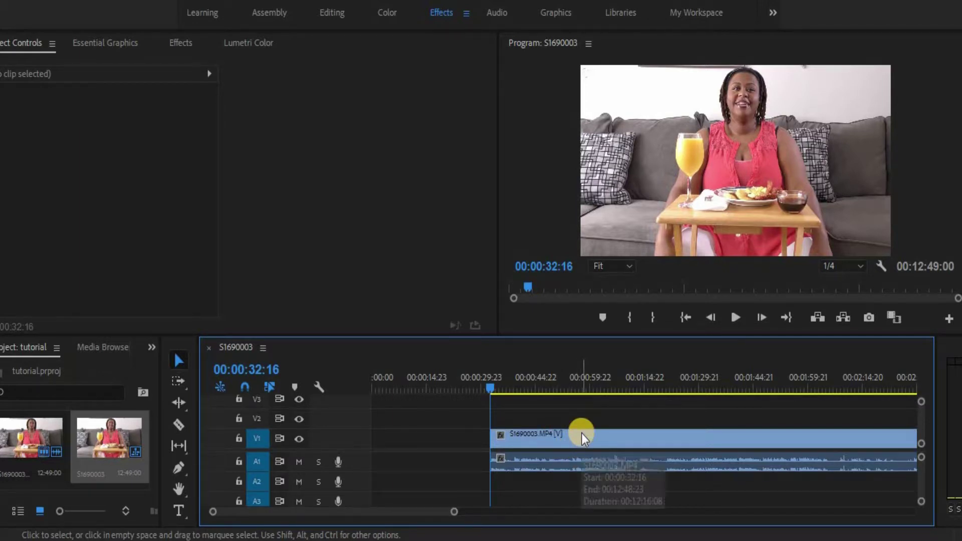
drag(582, 434, 641, 449)
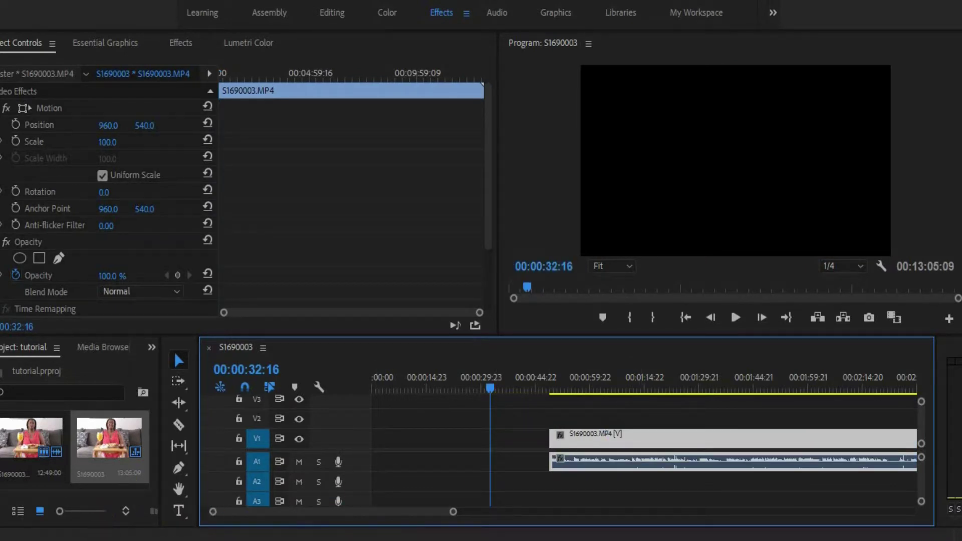
click(125, 539)
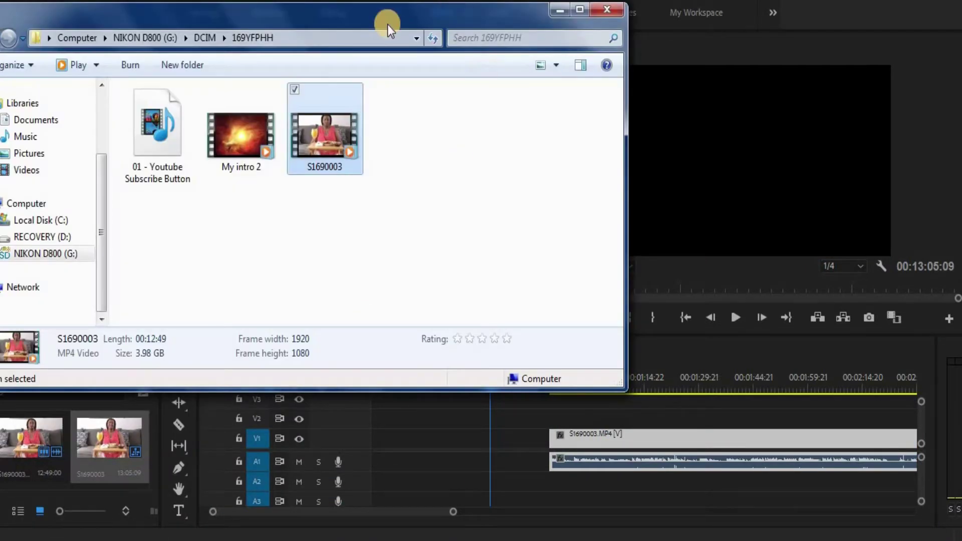
Drag My intro 2 from Explorer to the start of V1, ahead of S1690003
drag(382, 17, 336, 13)
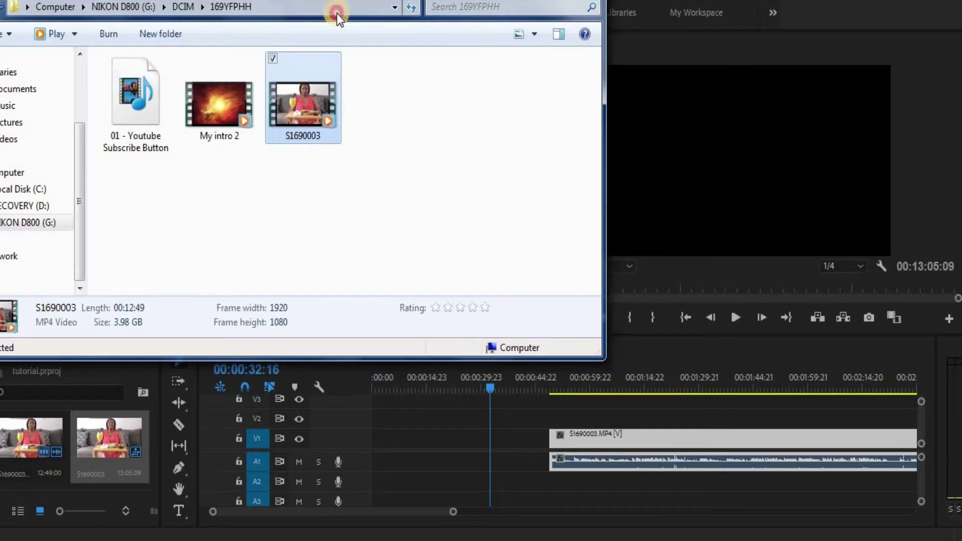
click(216, 113)
drag(216, 113, 354, 445)
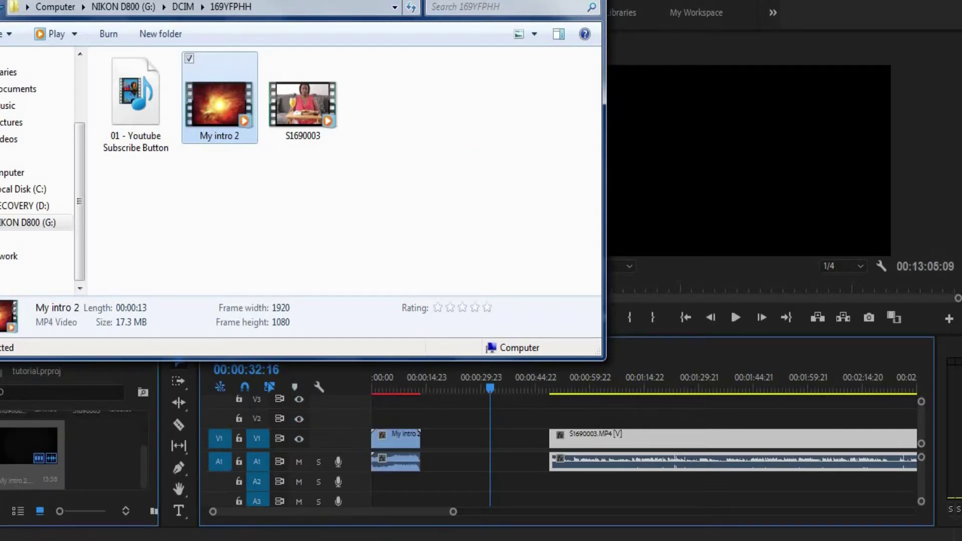
key(alt+Tab)
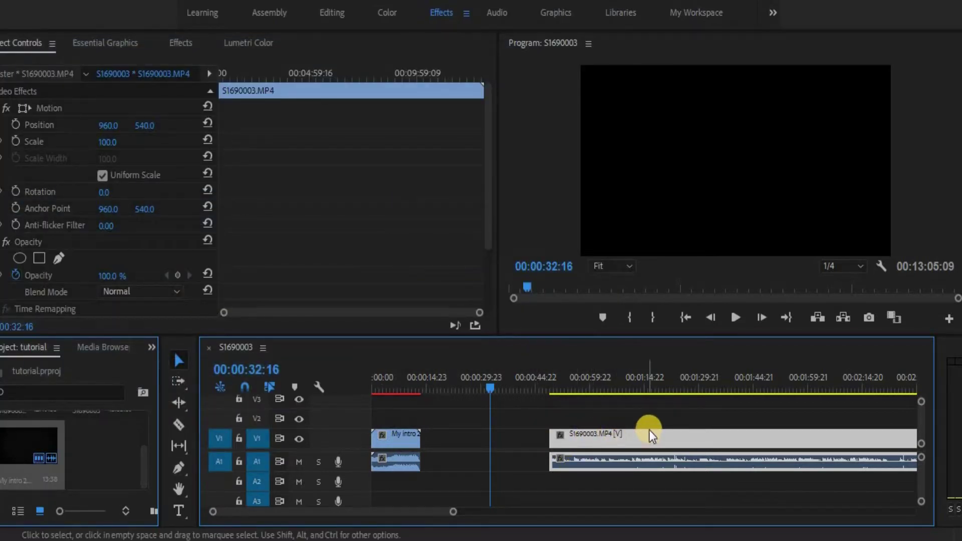
Close the gap after My intro 2 and play through its handoff near 00:00:15:15
drag(650, 432, 518, 442)
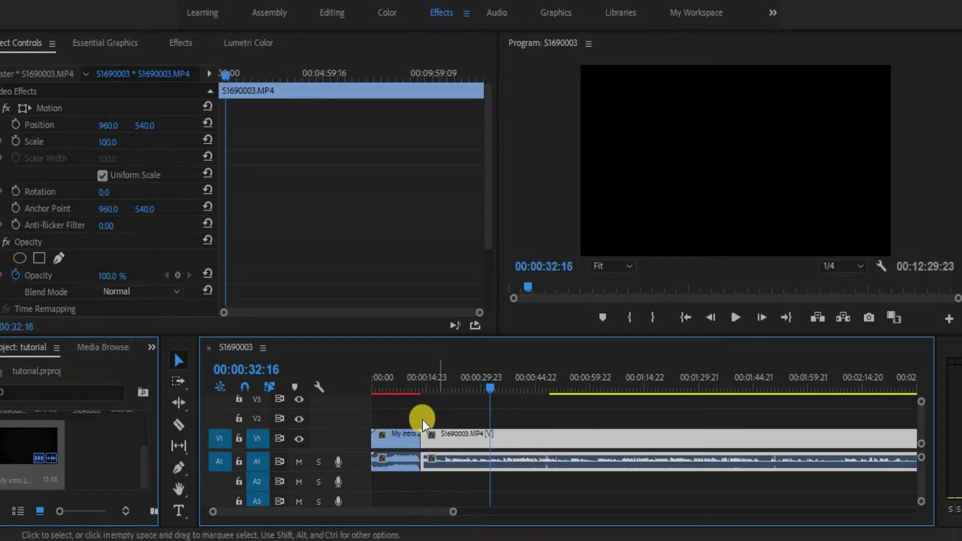
click(411, 384)
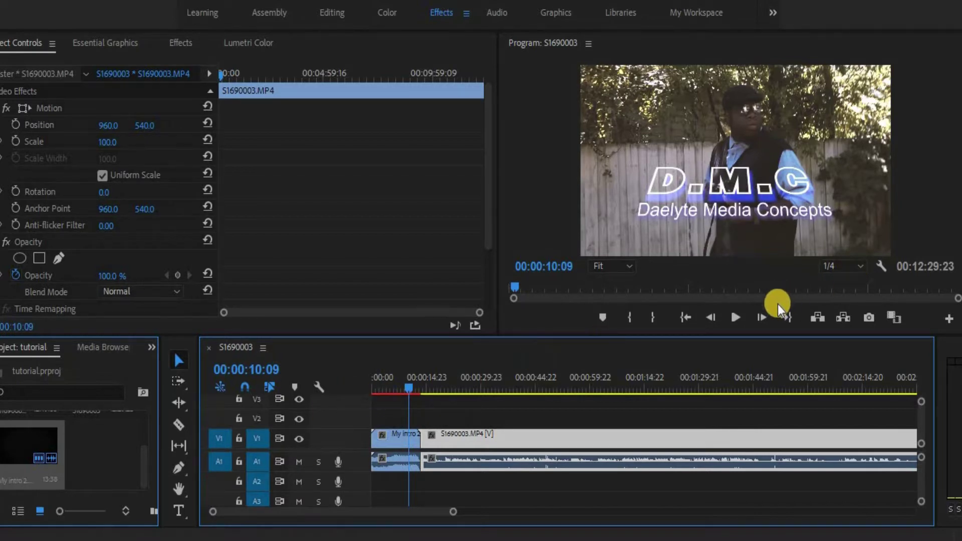
click(733, 319)
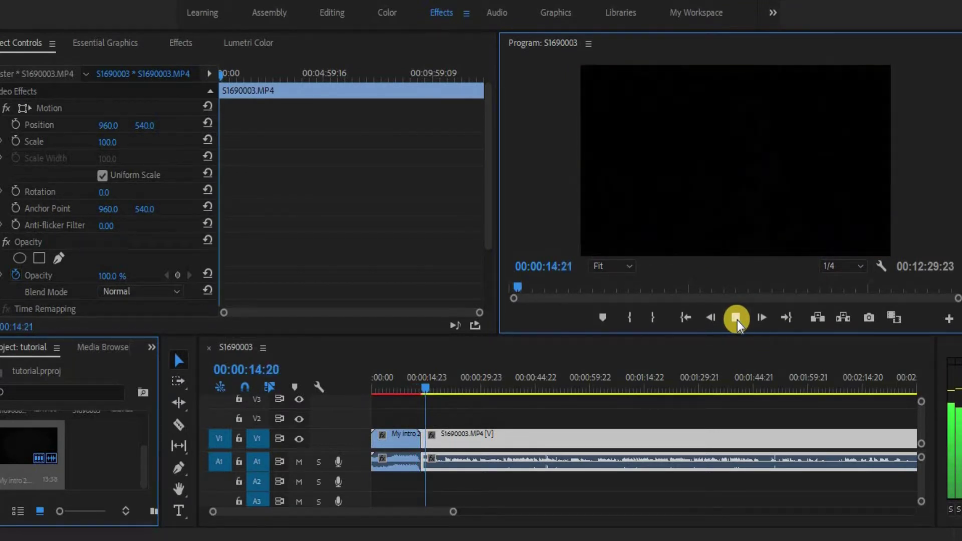
click(736, 318)
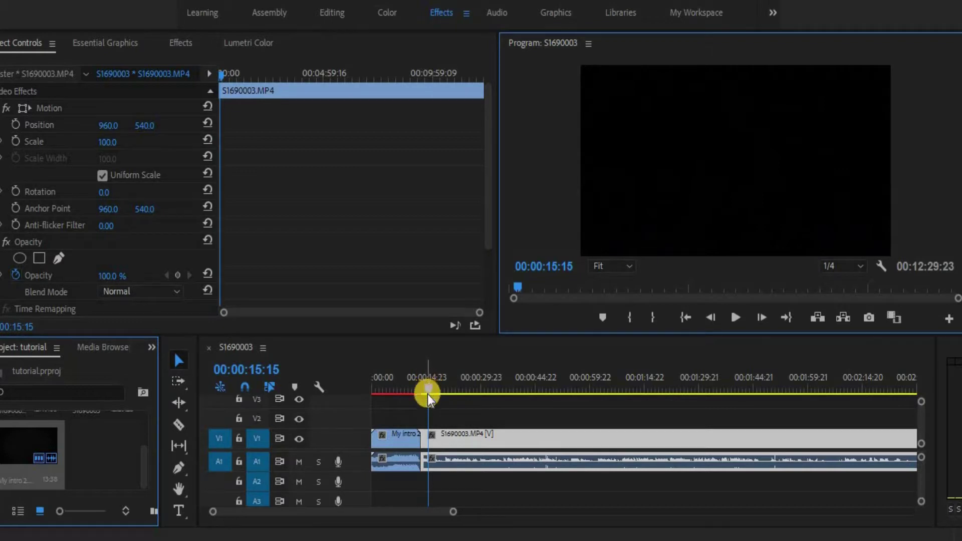
click(427, 390)
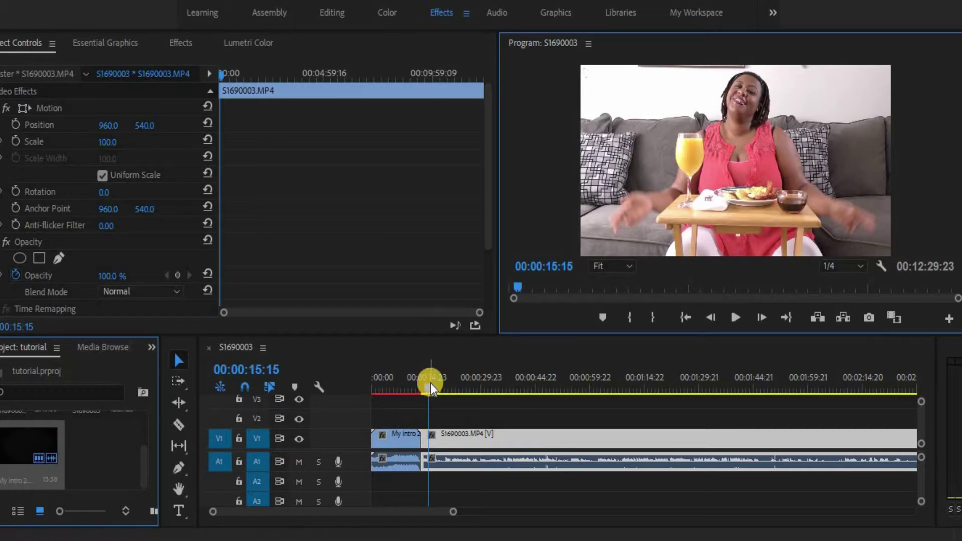
drag(431, 389, 582, 405)
Trim S1690003's end back to 00:12:17:07 and place another My intro 2 after it
drag(397, 510, 653, 491)
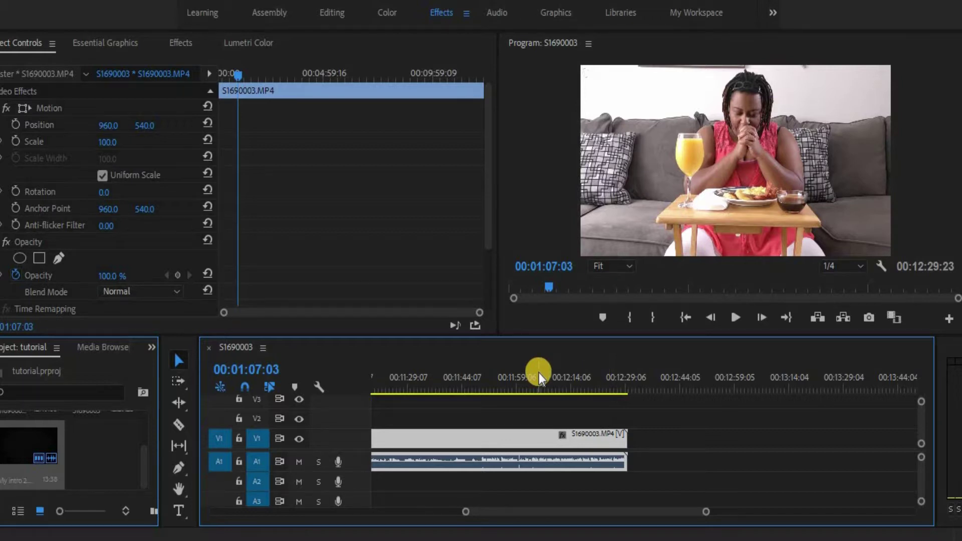
drag(591, 382, 582, 387)
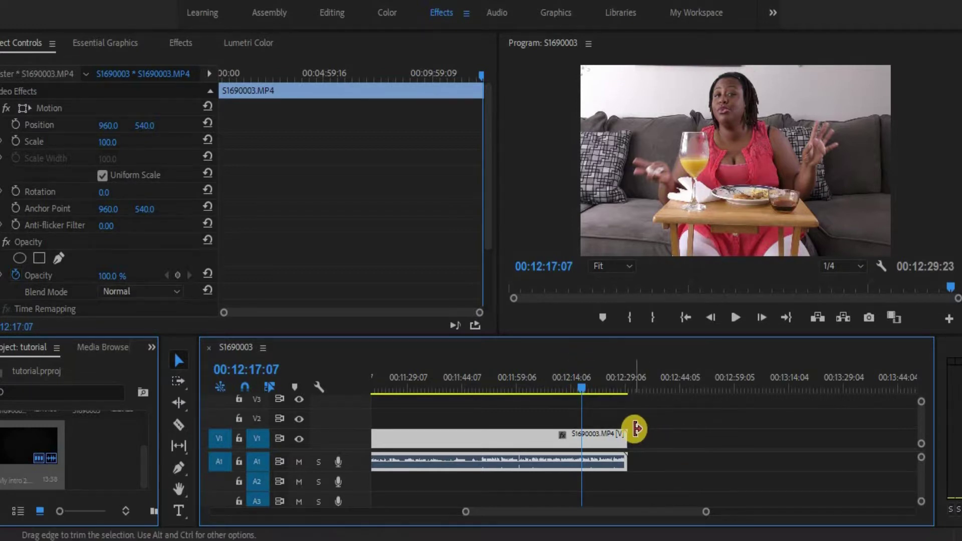
drag(627, 438, 577, 441)
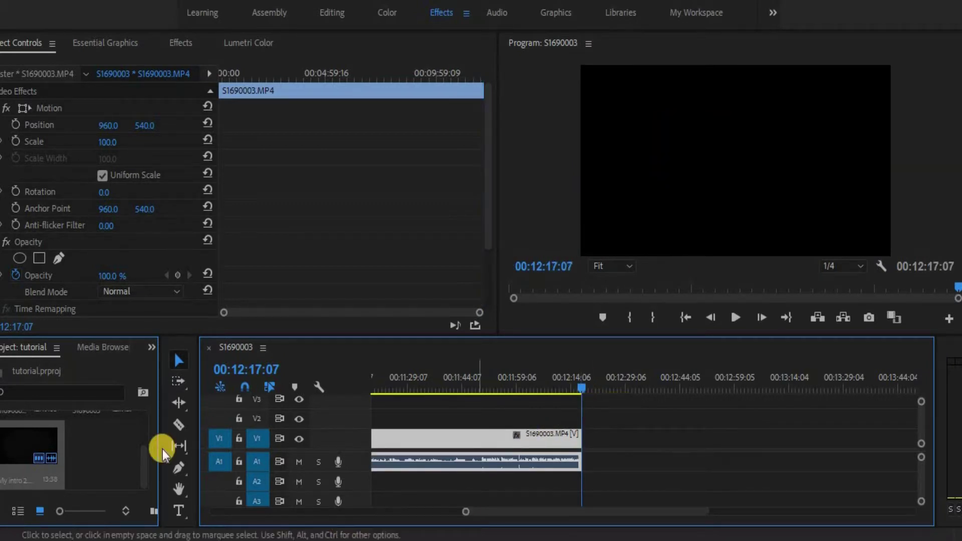
drag(11, 446, 602, 471)
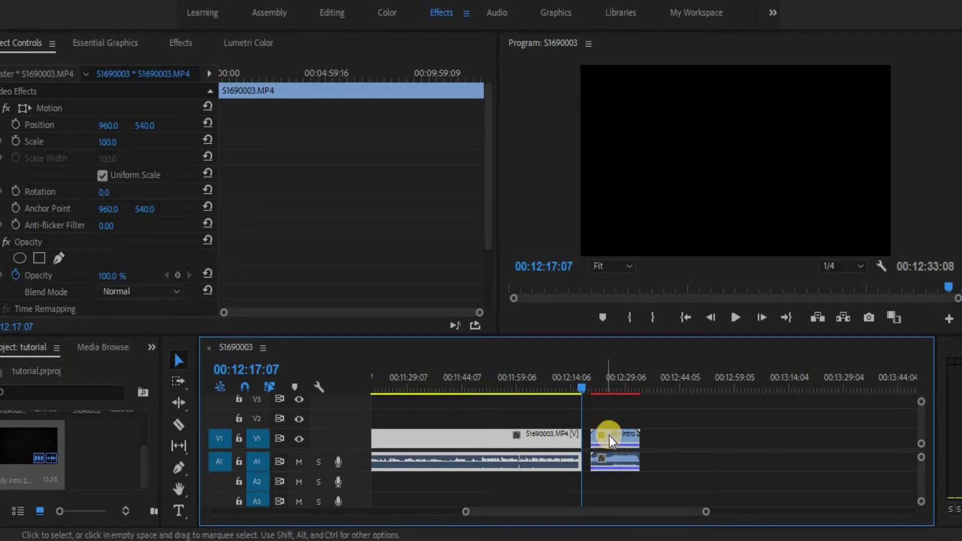
Trim the outro's start at 00:12:26:13 to 00:00:06:19 and butt it against S1690003
click(621, 384)
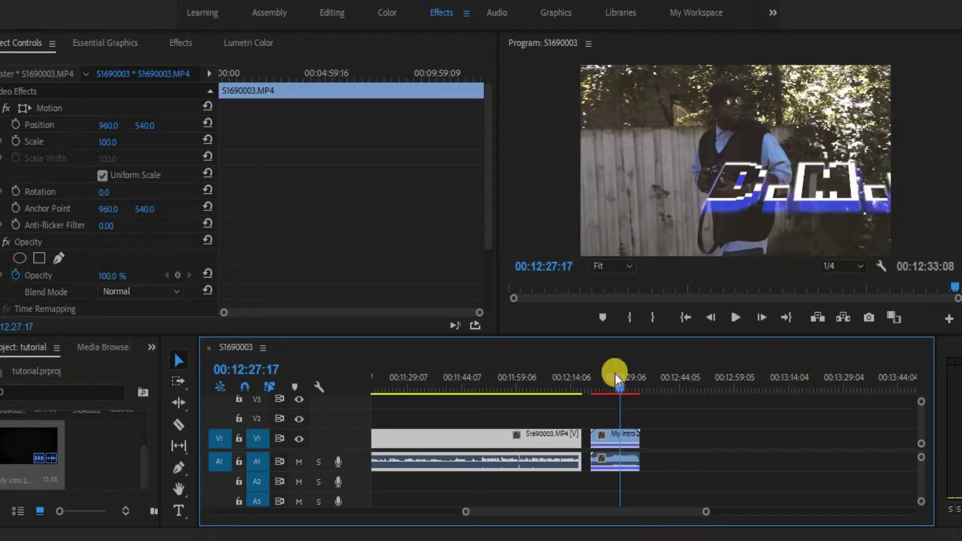
key(Left)
key(Left)
key(Left)
key(Left)
key(Left)
key(Left)
key(Left)
key(Left)
key(Left)
key(Left)
key(Left)
key(Left)
key(Left)
key(Left)
key(Left)
key(Left)
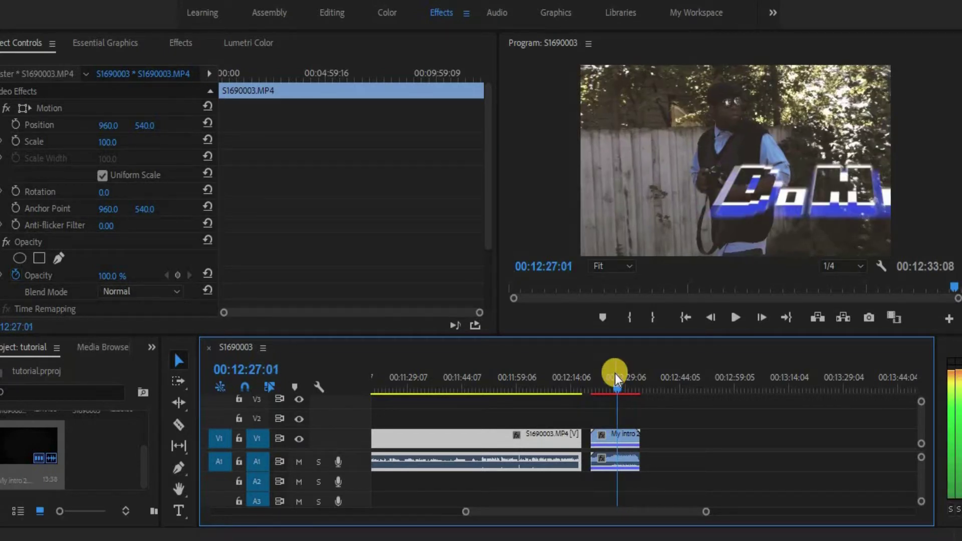
key(Left)
key(Left)
key(Left)
key(Left)
key(Left)
key(Left)
key(Left)
key(Left)
key(Left)
key(Left)
key(Left)
key(Left)
key(Left)
key(Left)
key(Left)
key(Left)
key(Left)
key(Left)
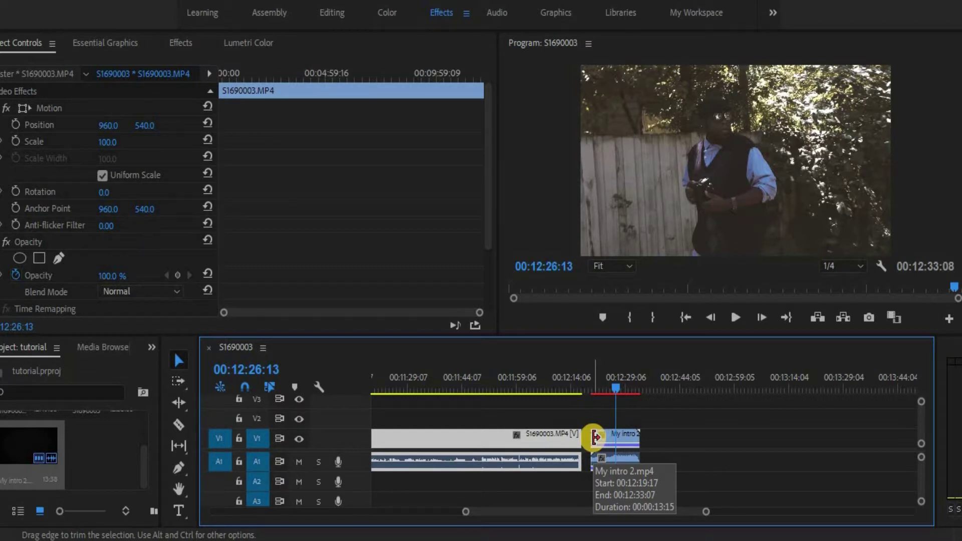
drag(595, 438, 616, 447)
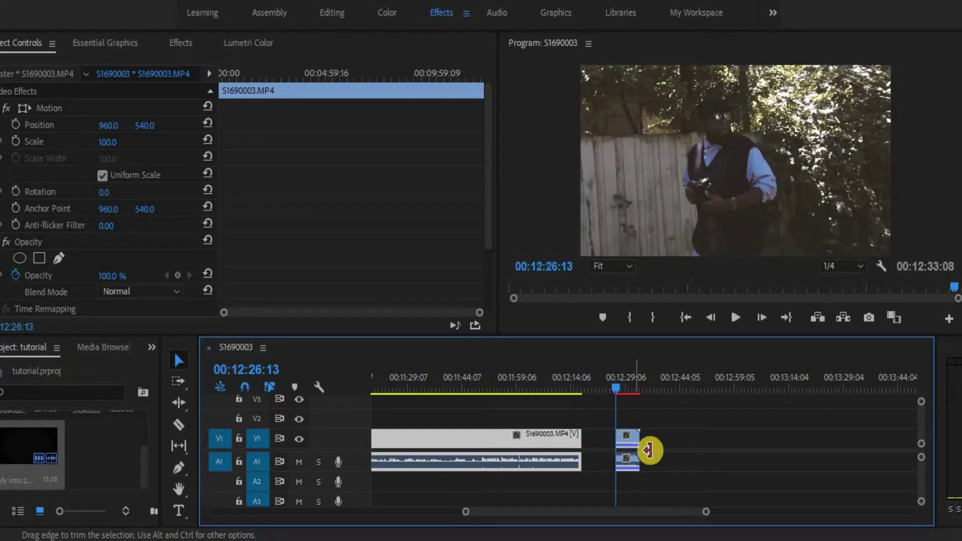
click(630, 434)
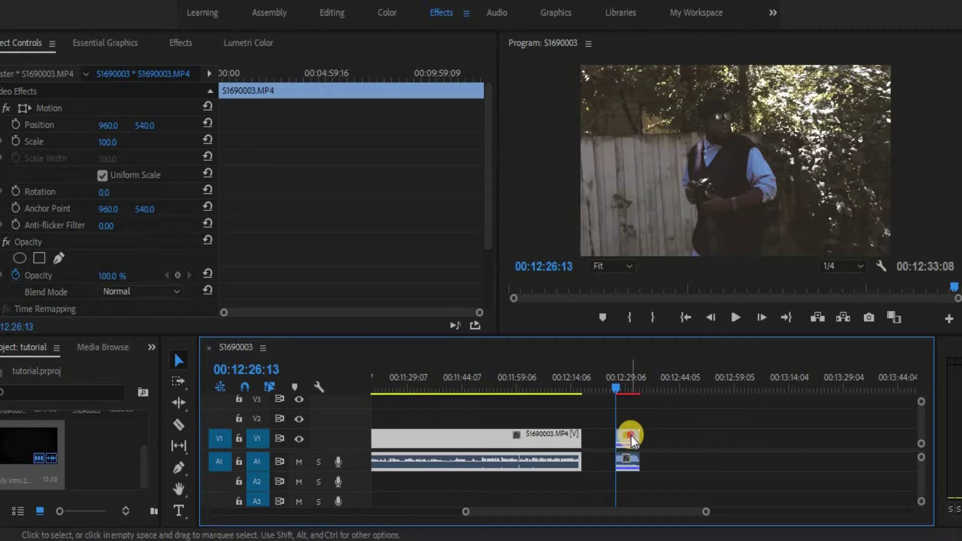
drag(630, 435, 592, 445)
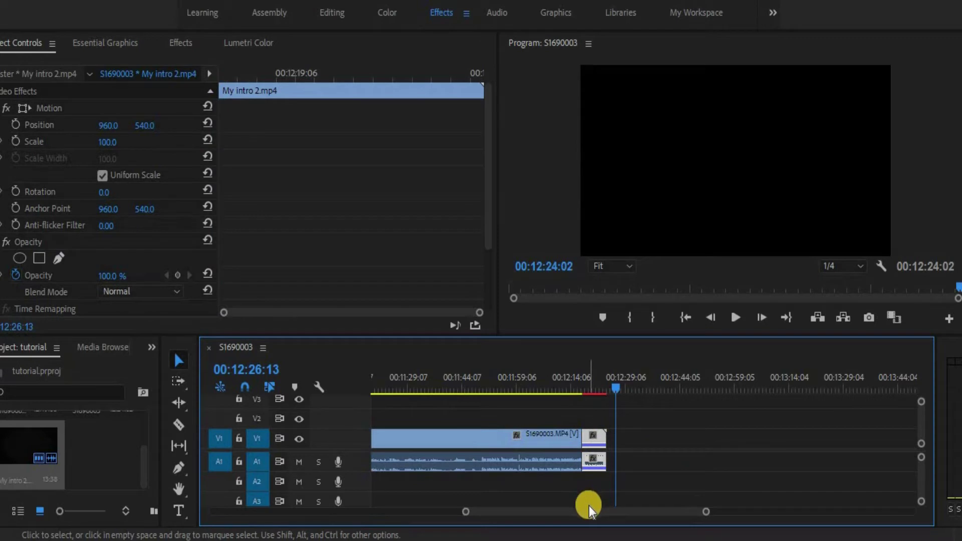
drag(588, 506, 315, 506)
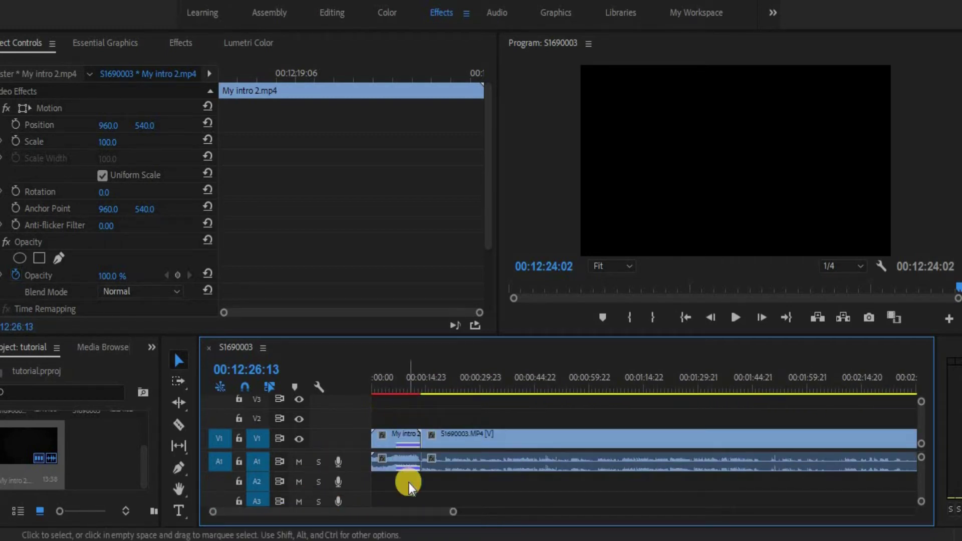
drag(401, 510, 587, 519)
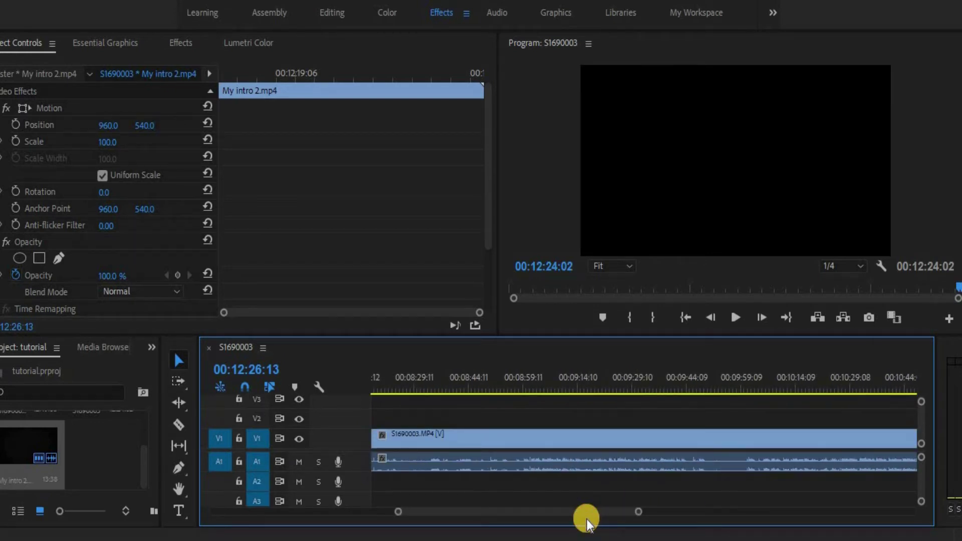
drag(574, 509, 387, 511)
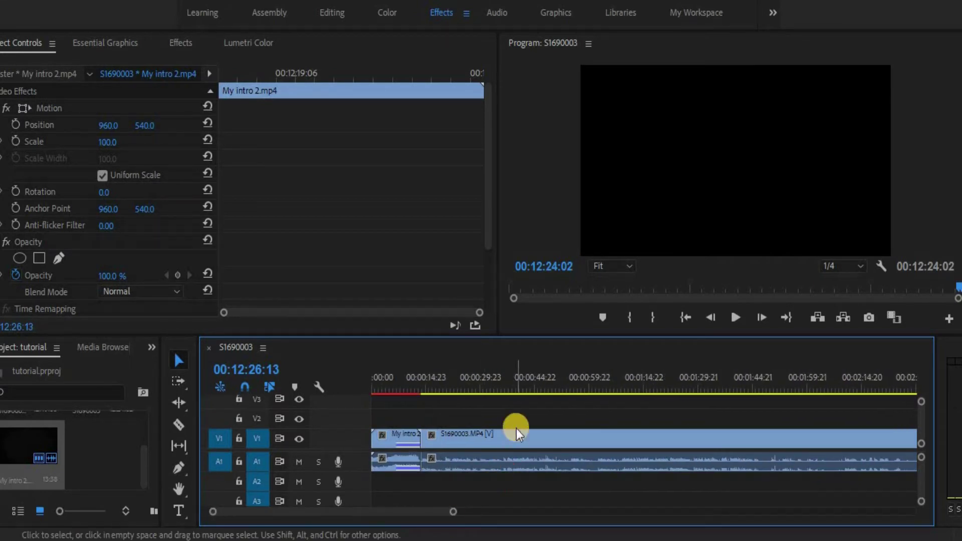
click(513, 383)
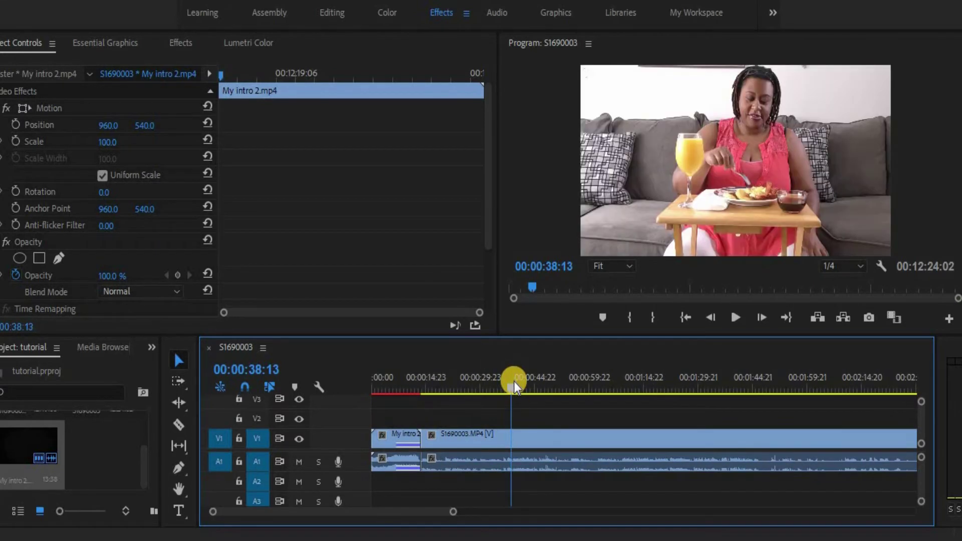